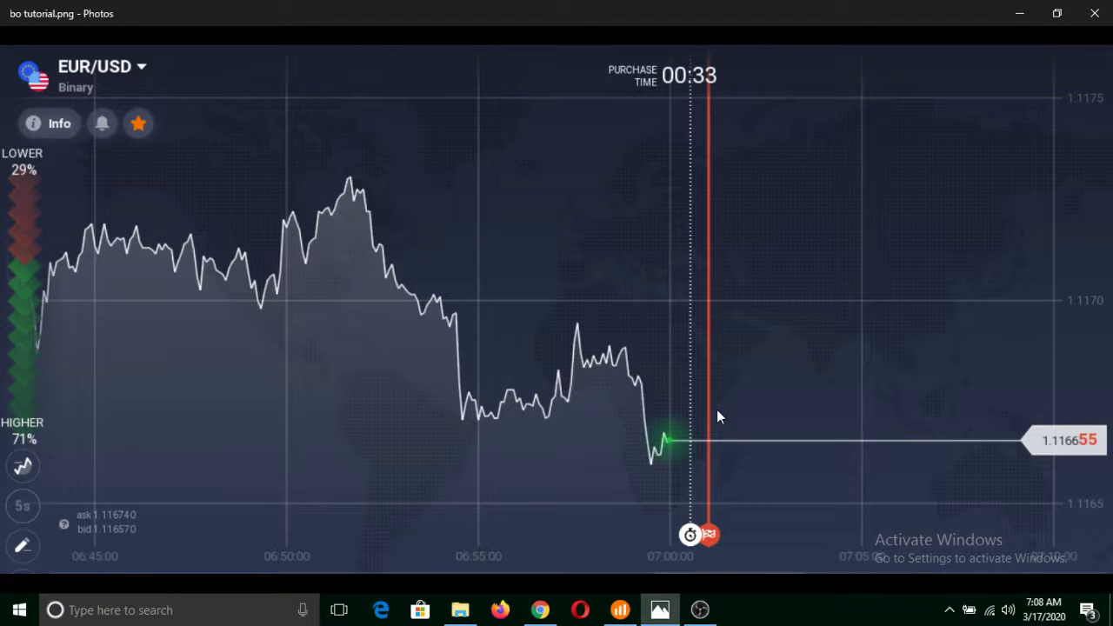
# Switch to IQ Option and look through the Options Trading video tutorials, closing the list when done
pyautogui.click(622, 611)
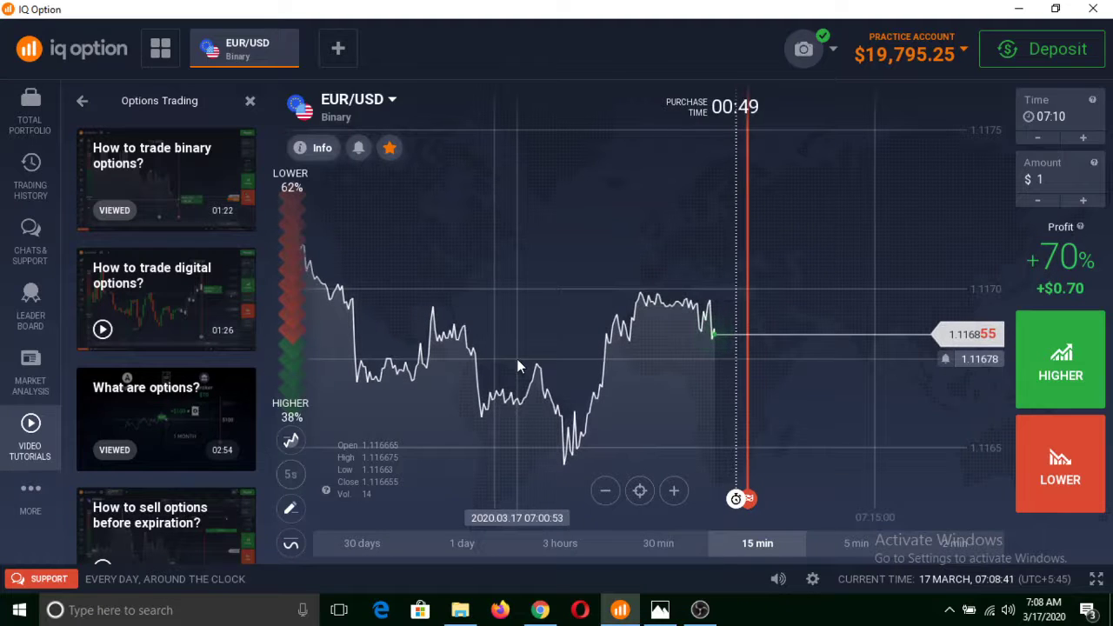
pyautogui.moveTo(185, 152)
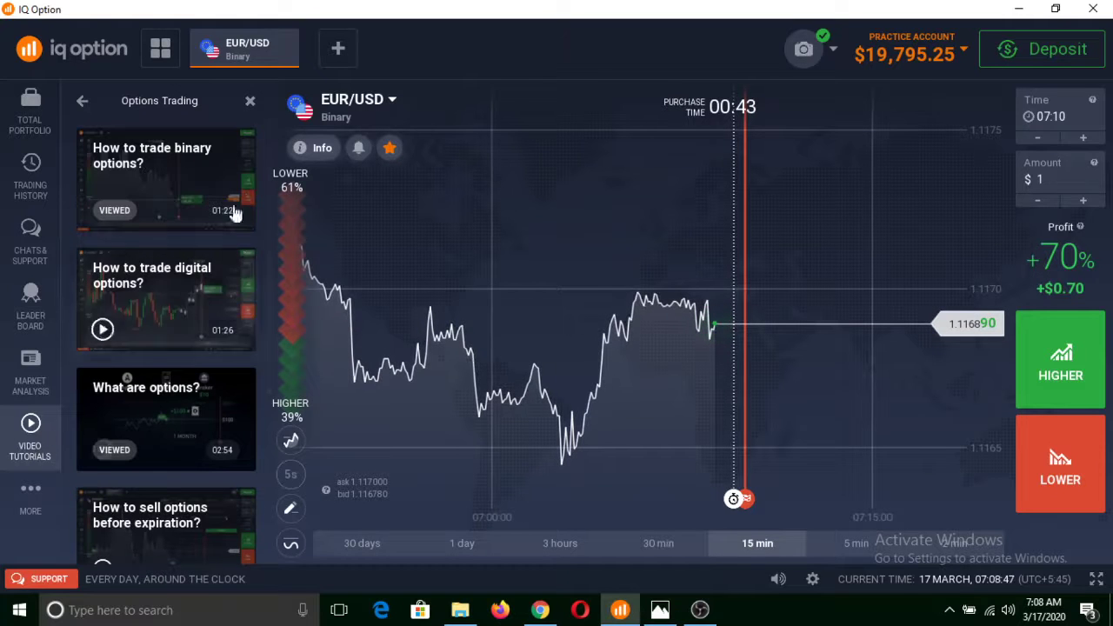
pyautogui.scroll(-1, 192, 309)
pyautogui.scroll(-3, 187, 331)
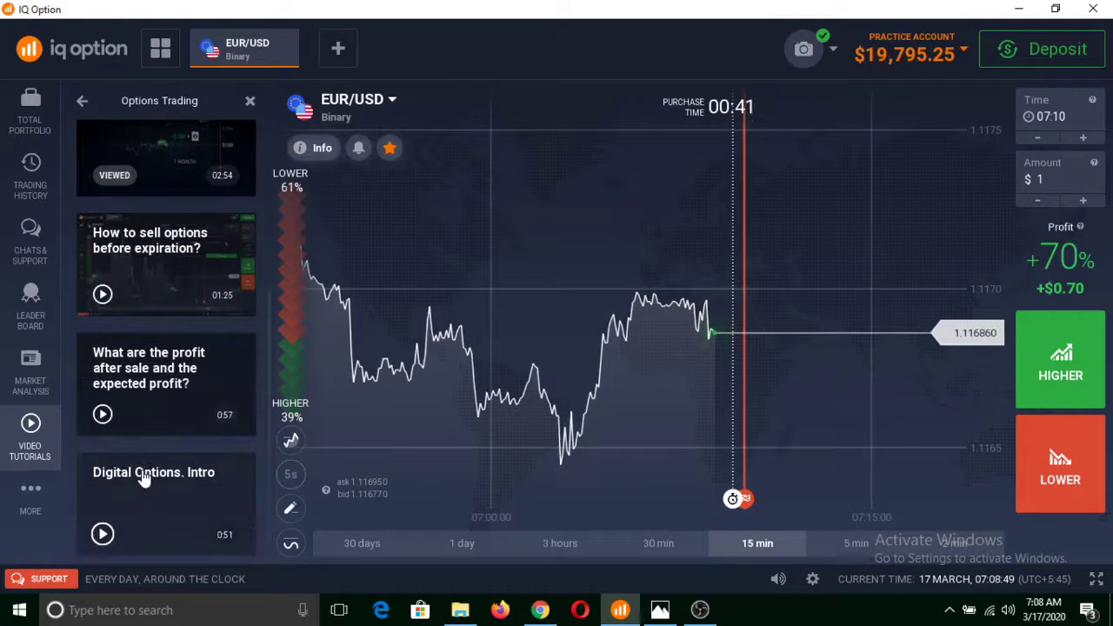
pyautogui.scroll(1, 147, 474)
pyautogui.scroll(2, 155, 472)
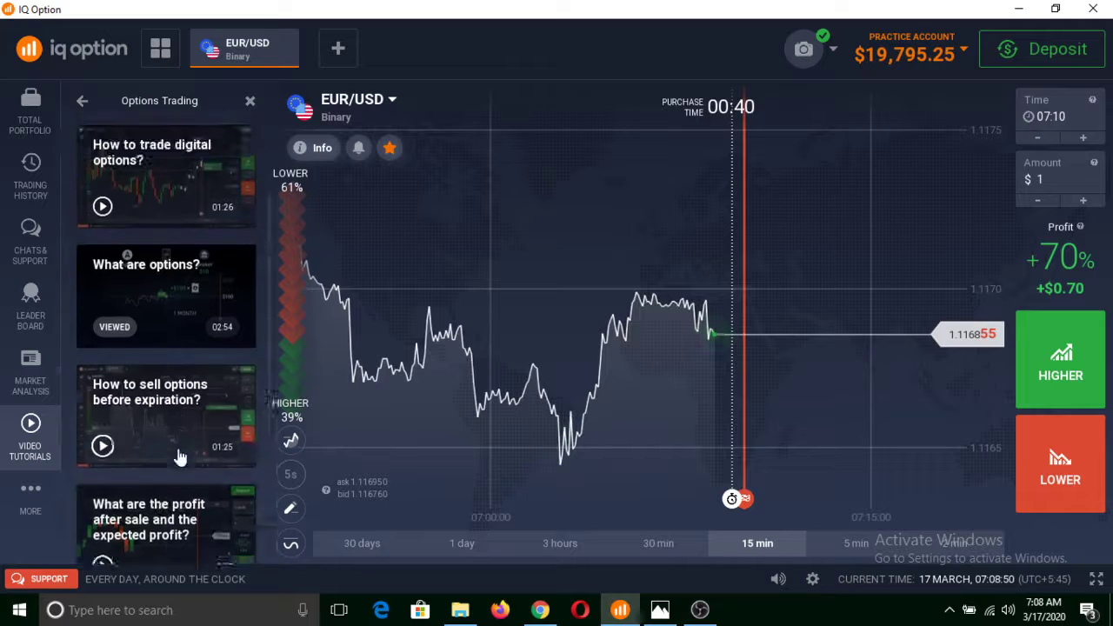
pyautogui.click(251, 102)
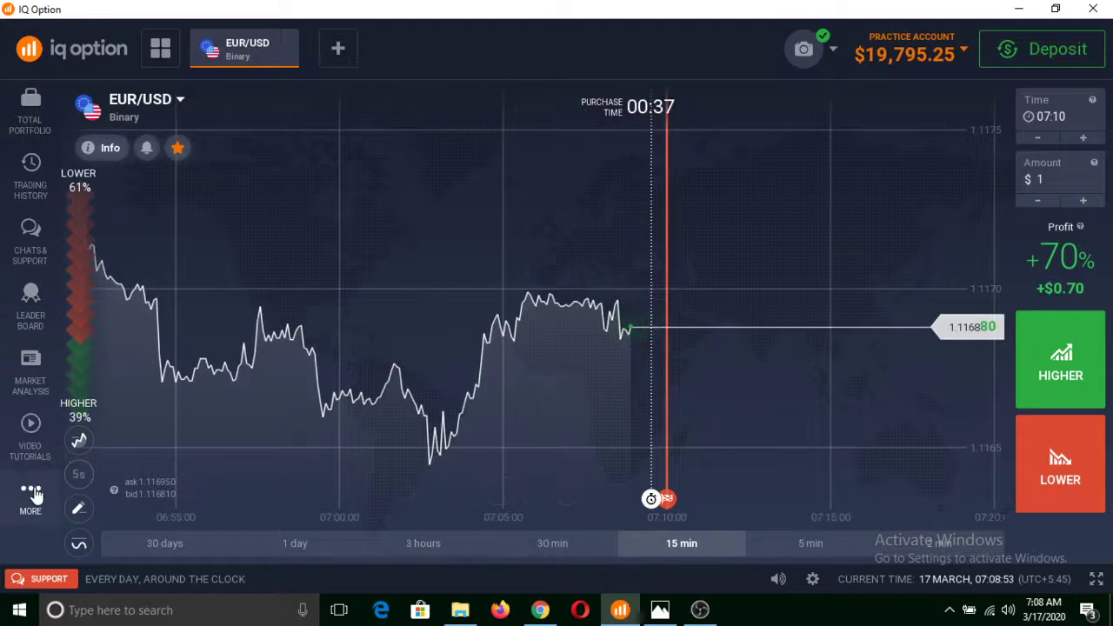
# Open the IQ Launch tournament and examine its leaderboard of participants, balances and prizes
pyautogui.click(30, 493)
pyautogui.click(144, 140)
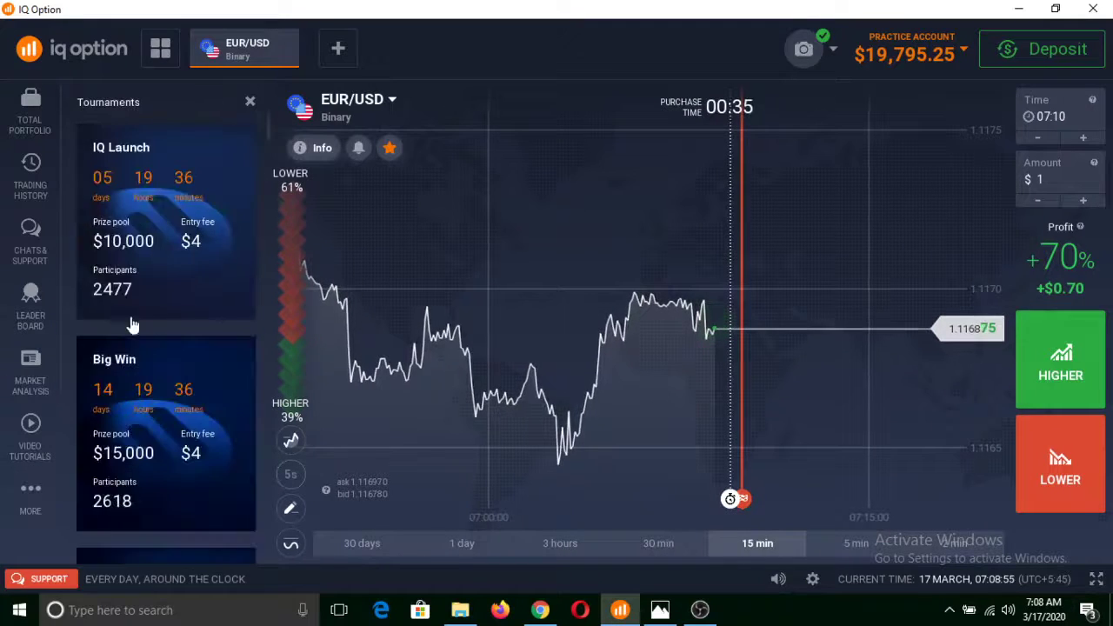
pyautogui.click(205, 244)
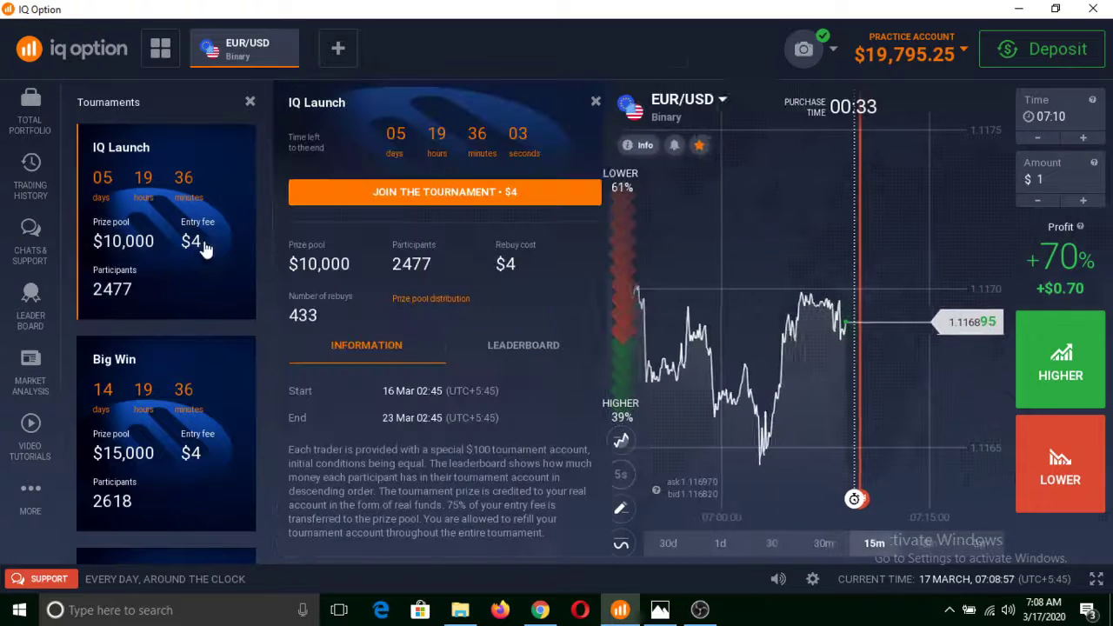
pyautogui.click(522, 345)
pyautogui.scroll(-1, 548, 414)
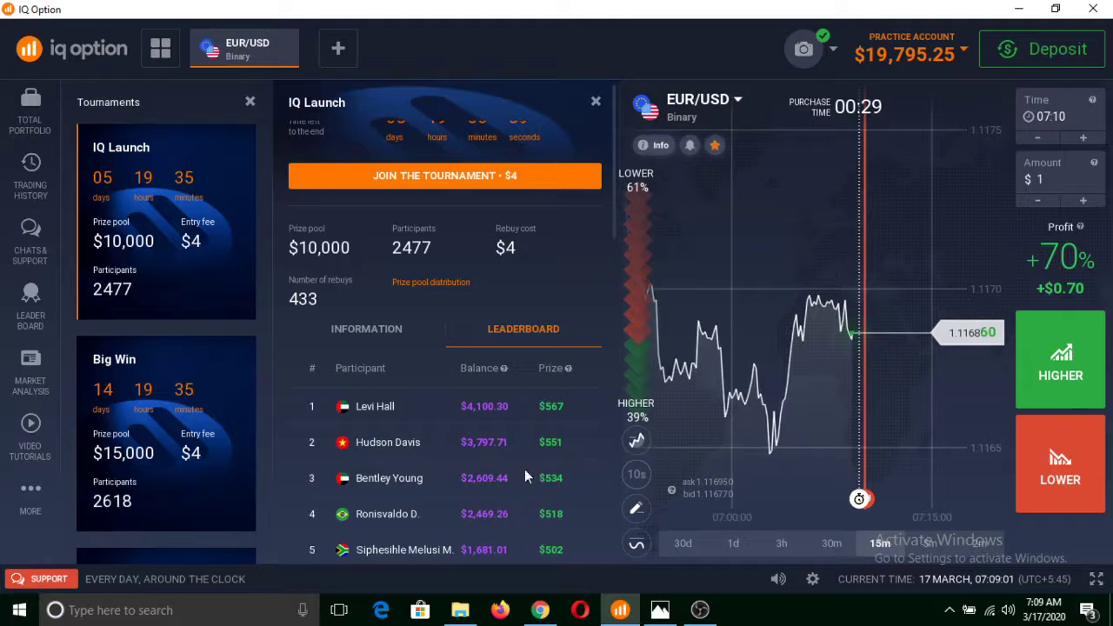
pyautogui.scroll(-8, 469, 382)
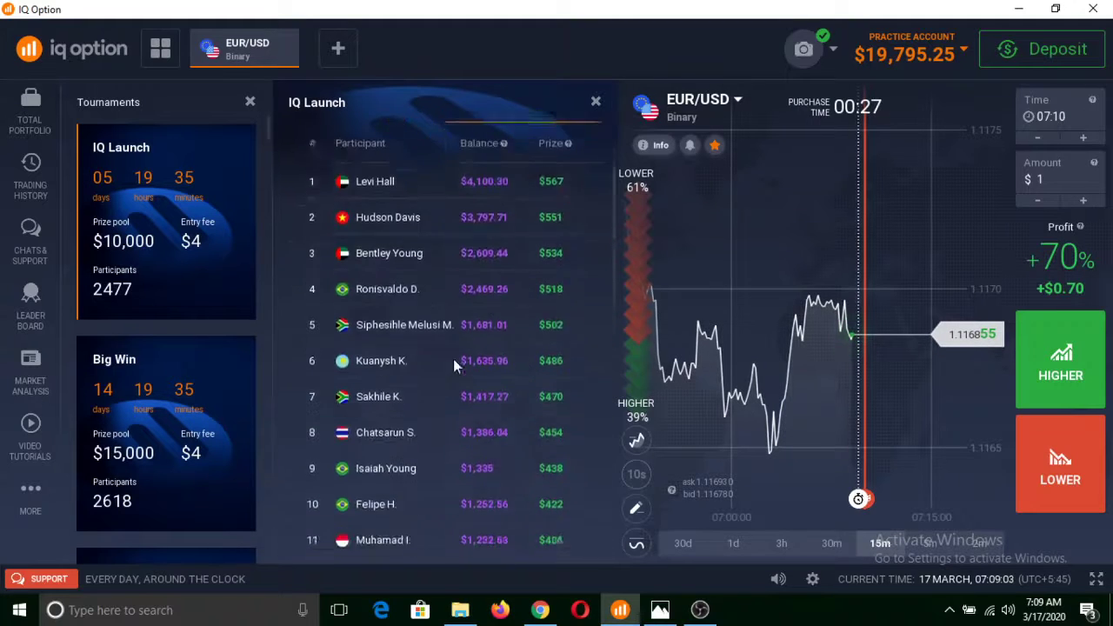
pyautogui.scroll(-3, 460, 409)
pyautogui.scroll(7, 465, 417)
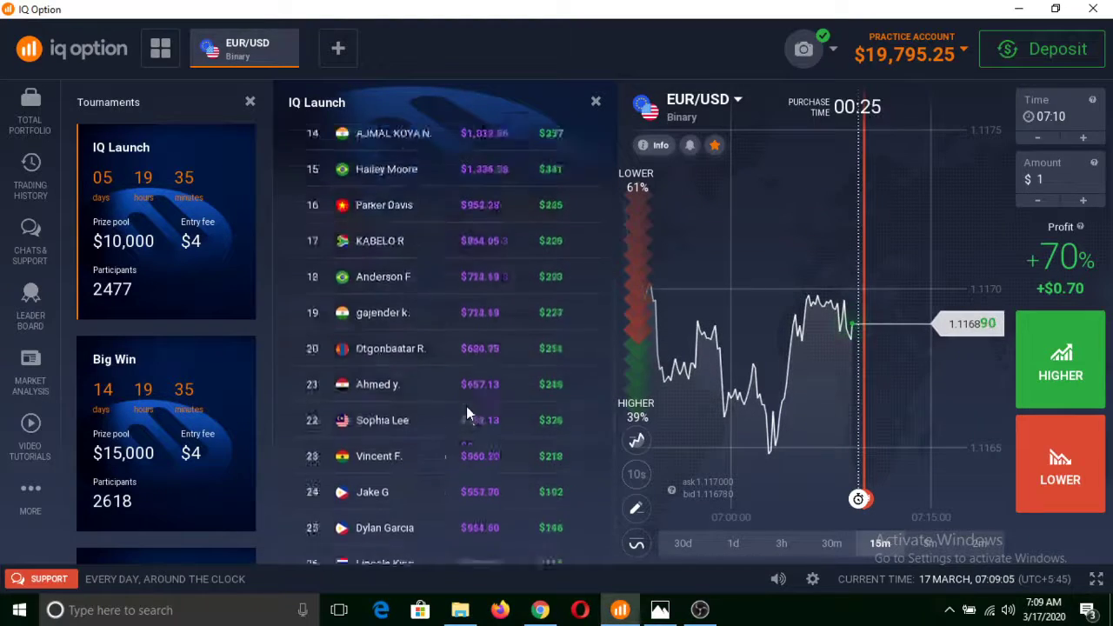
pyautogui.scroll(3, 463, 405)
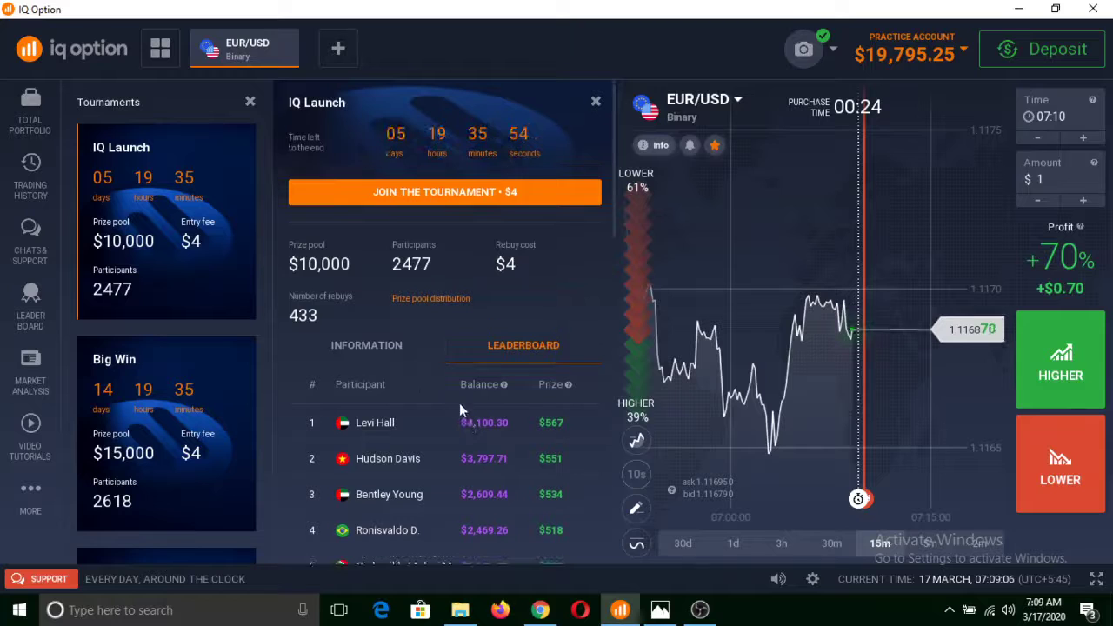
# Read the IQ Launch tournament's information, including the $100 tournament account terms, and browse the other tournaments before closing the list
pyautogui.click(368, 358)
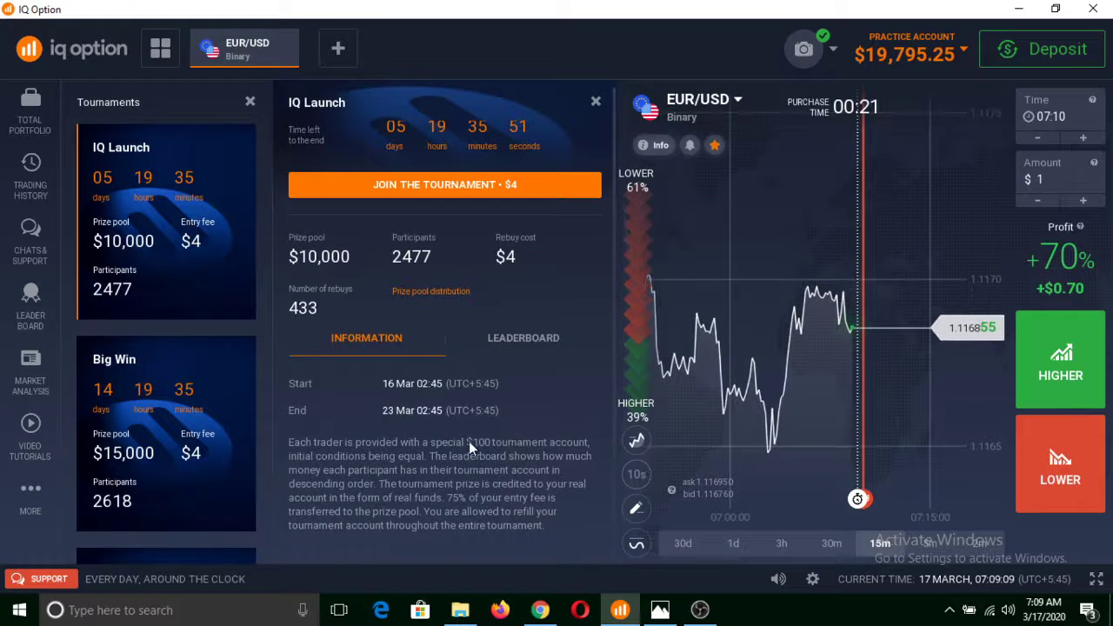
pyautogui.moveTo(467, 441); pyautogui.dragTo(547, 444)
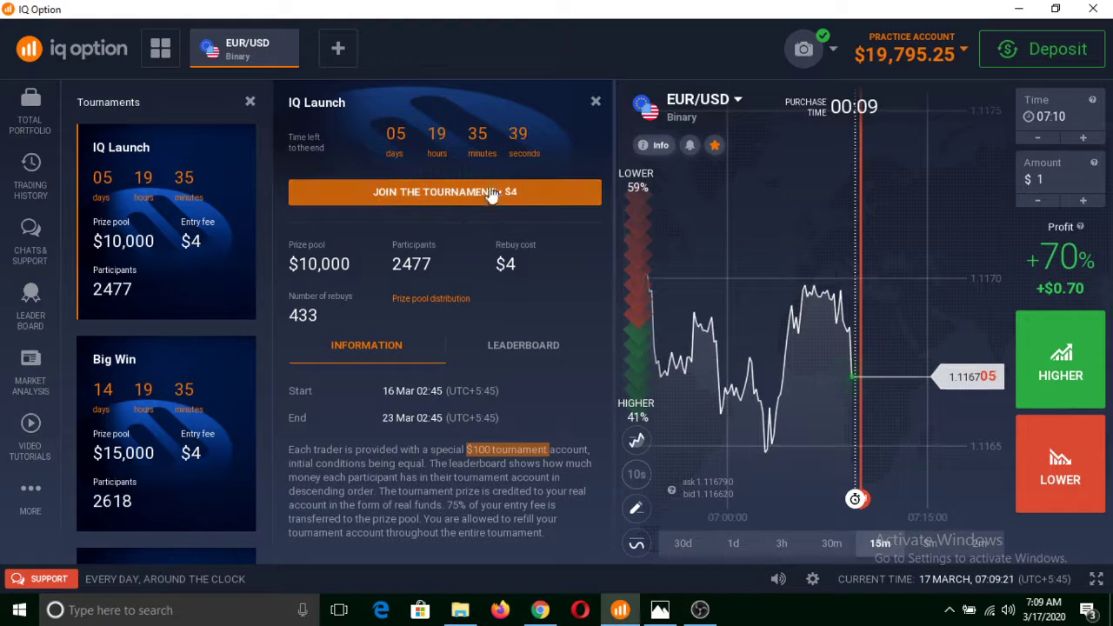
pyautogui.click(596, 104)
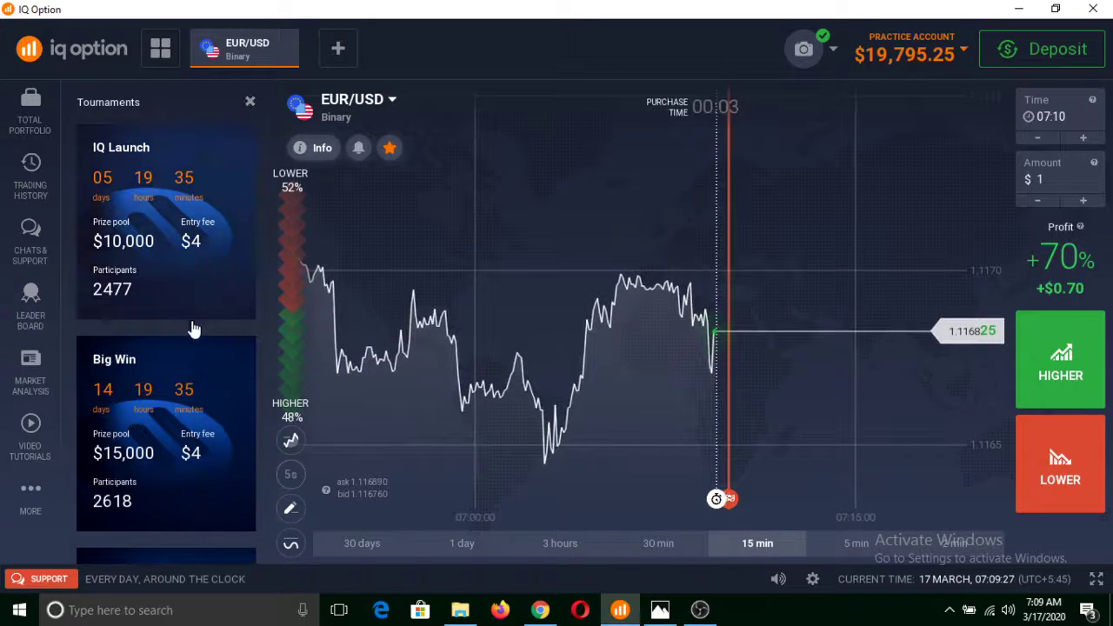
pyautogui.scroll(-1, 168, 504)
pyautogui.scroll(-3, 179, 427)
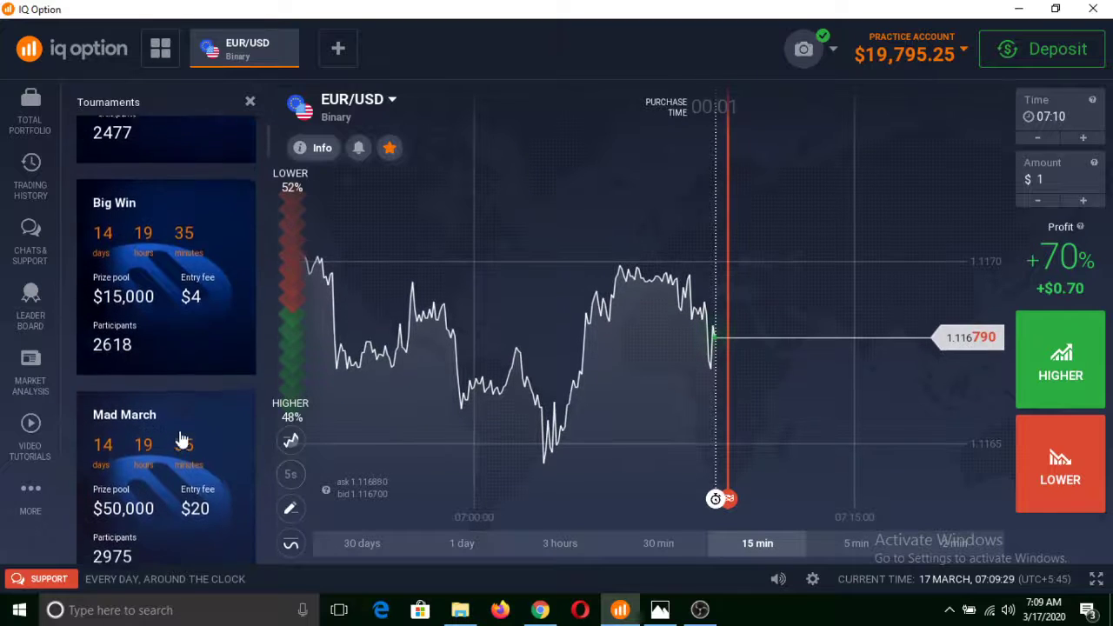
pyautogui.click(249, 104)
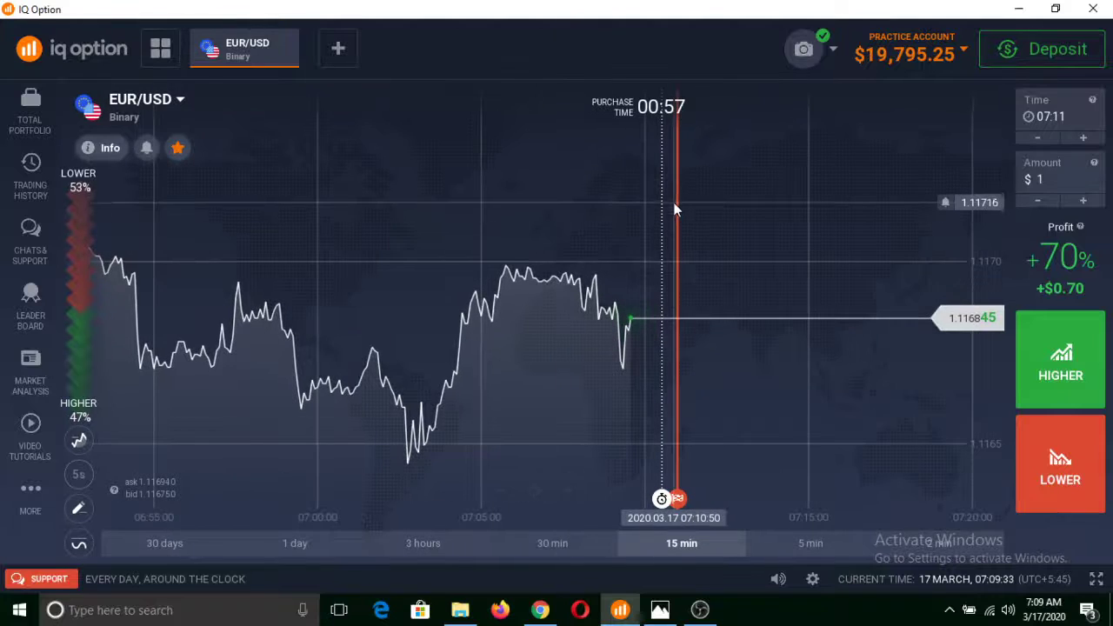
# Buy a $1 Higher option on EUR/USD expiring at 07:11 and dismiss its result once it expires
pyautogui.scroll(2, 694, 226)
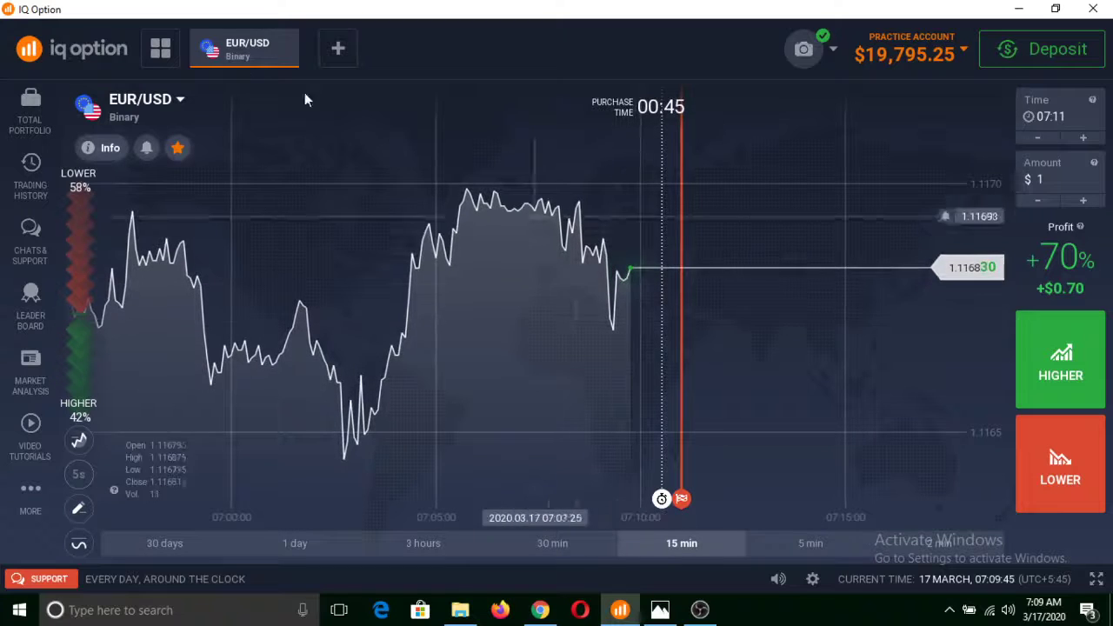
pyautogui.click(1046, 122)
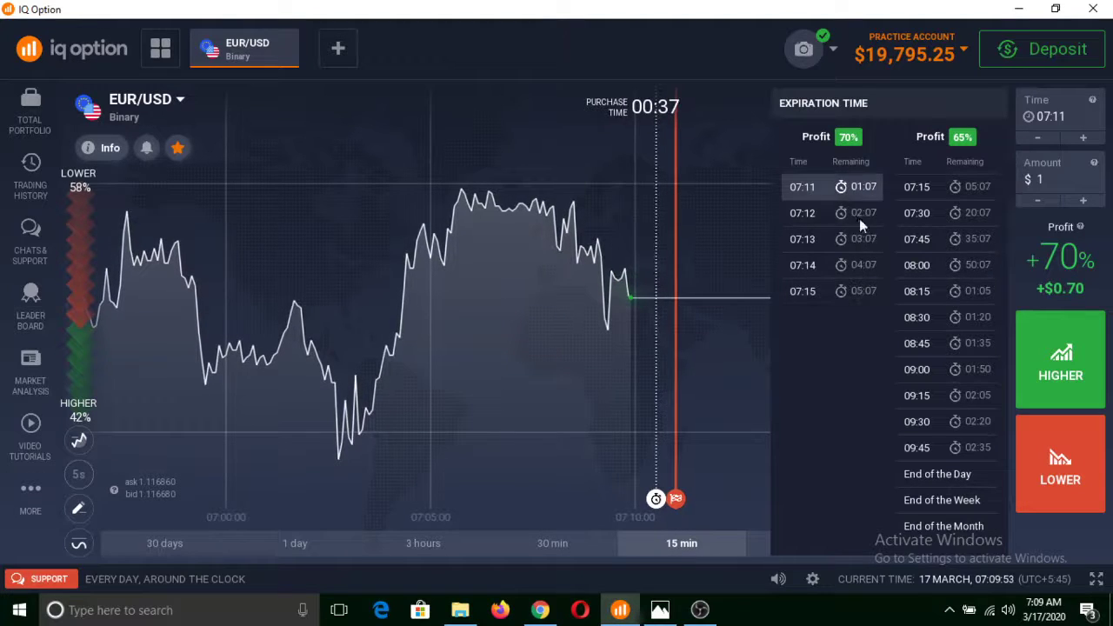
pyautogui.click(864, 190)
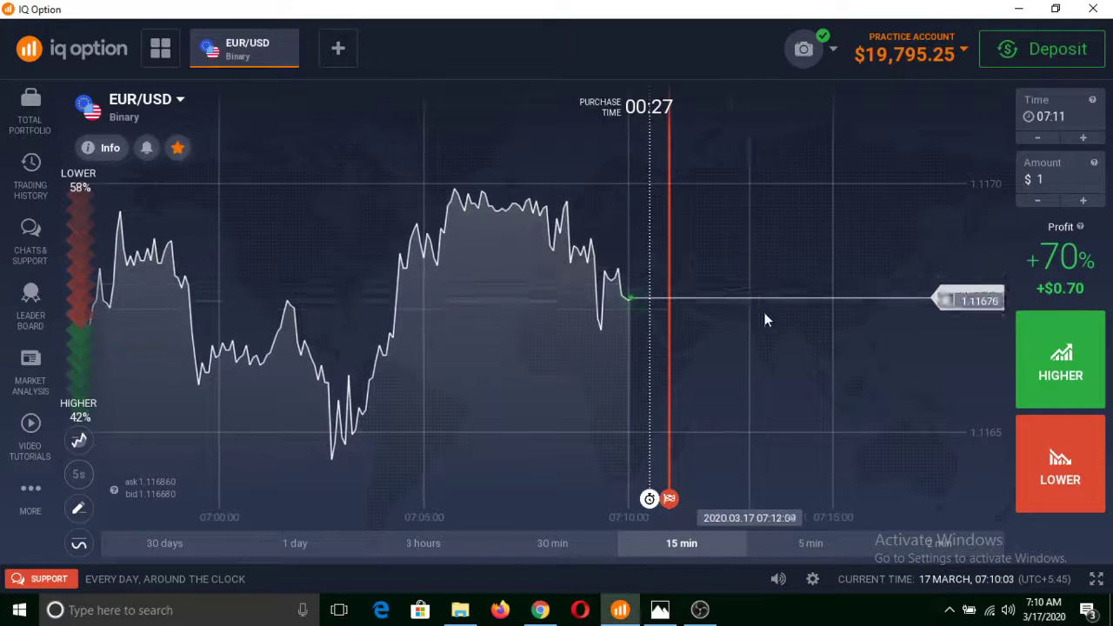
pyautogui.scroll(2, 775, 352)
pyautogui.click(1035, 357)
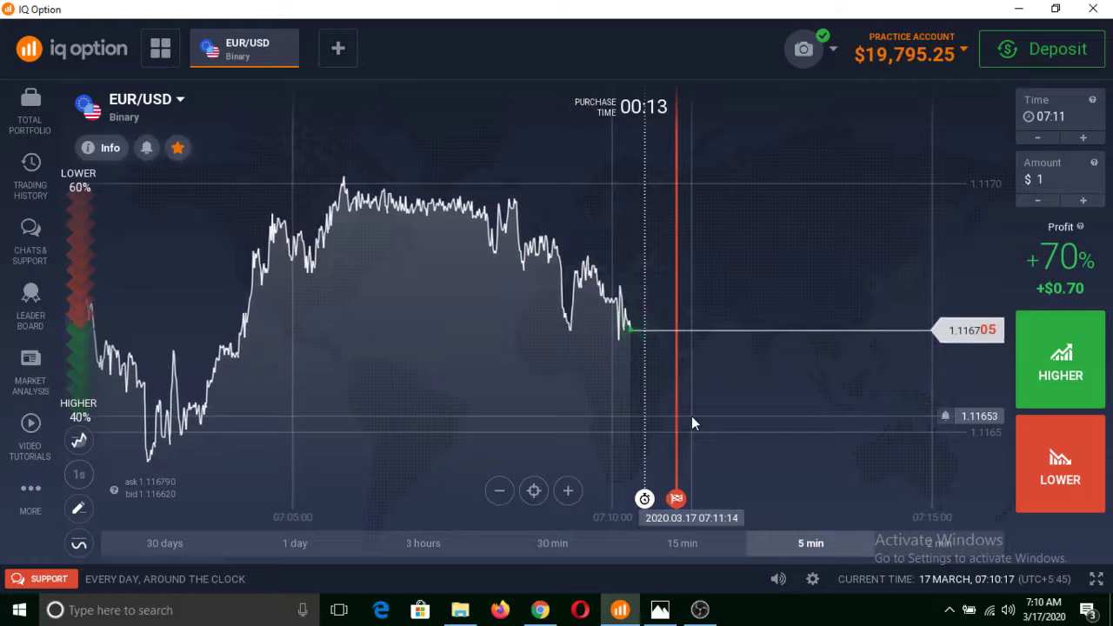
pyautogui.click(1051, 365)
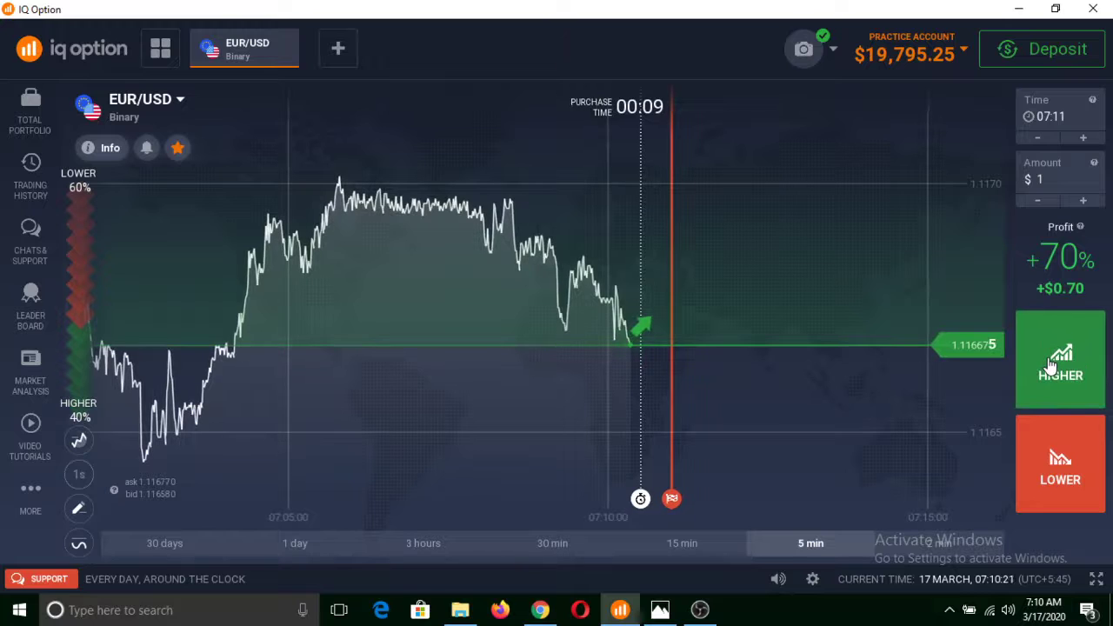
pyautogui.click(1052, 365)
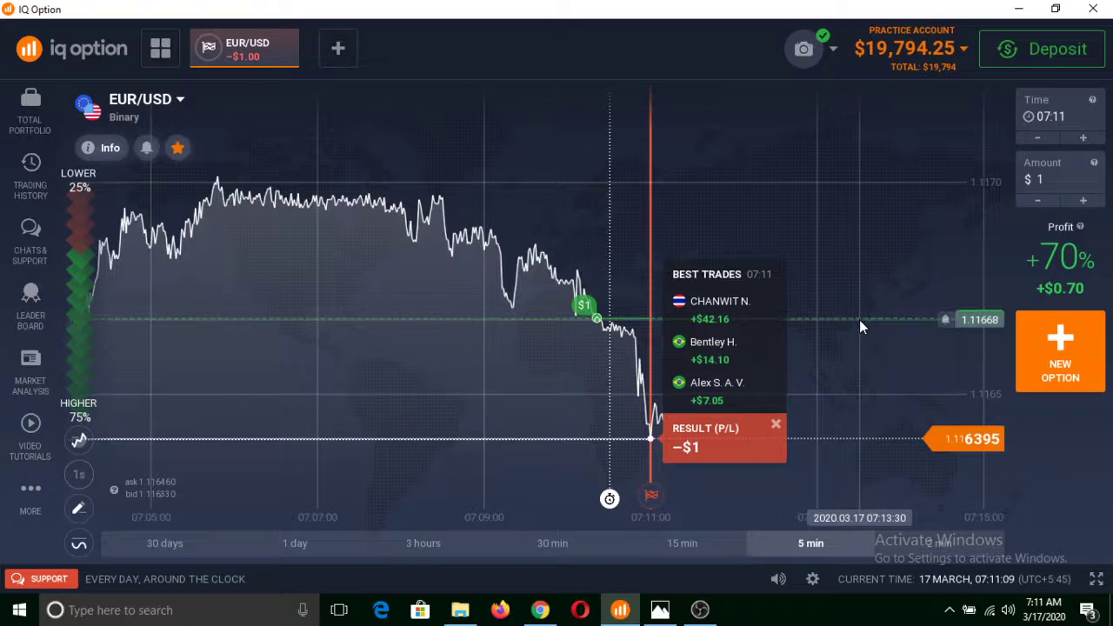
pyautogui.click(777, 434)
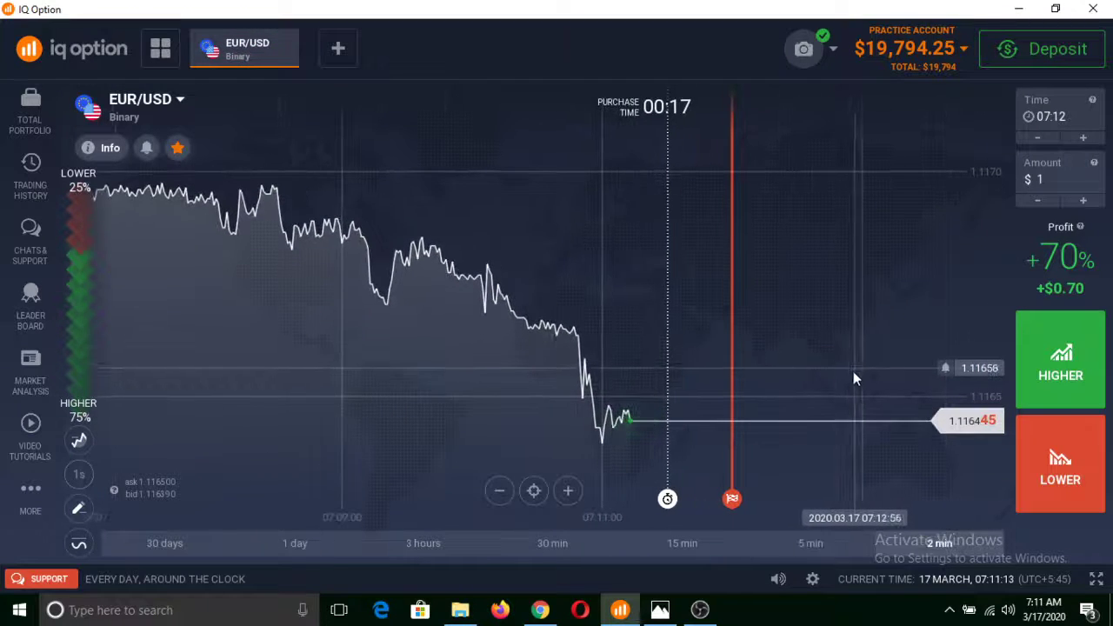
# Buy a $1 Lower option on EUR/USD expiring at 07:12 and dismiss its result once it expires
pyautogui.click(1073, 488)
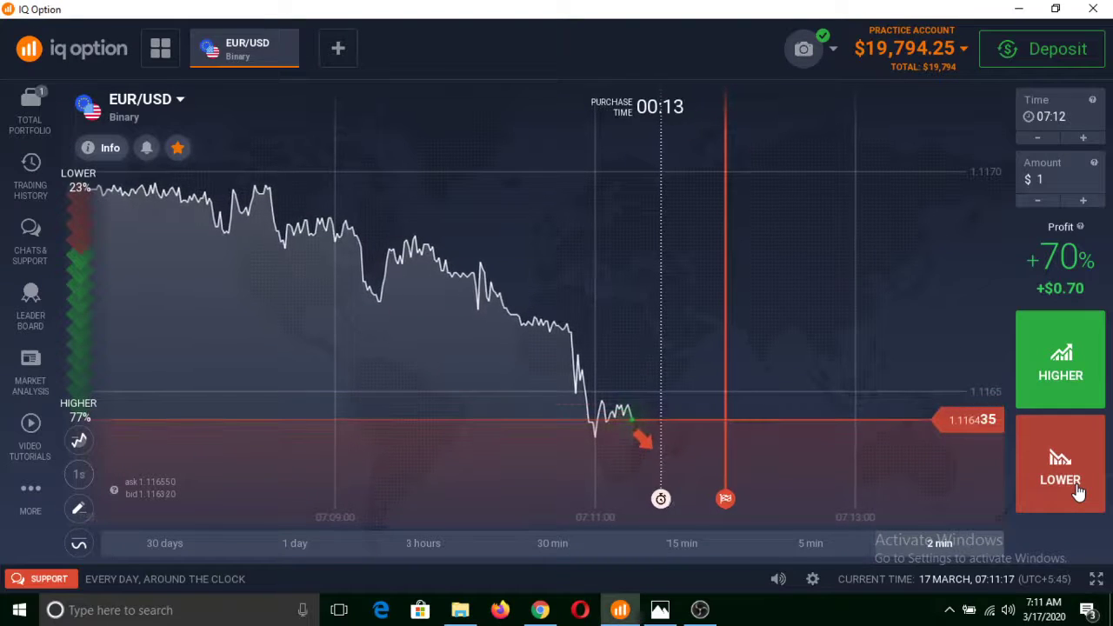
pyautogui.click(1078, 492)
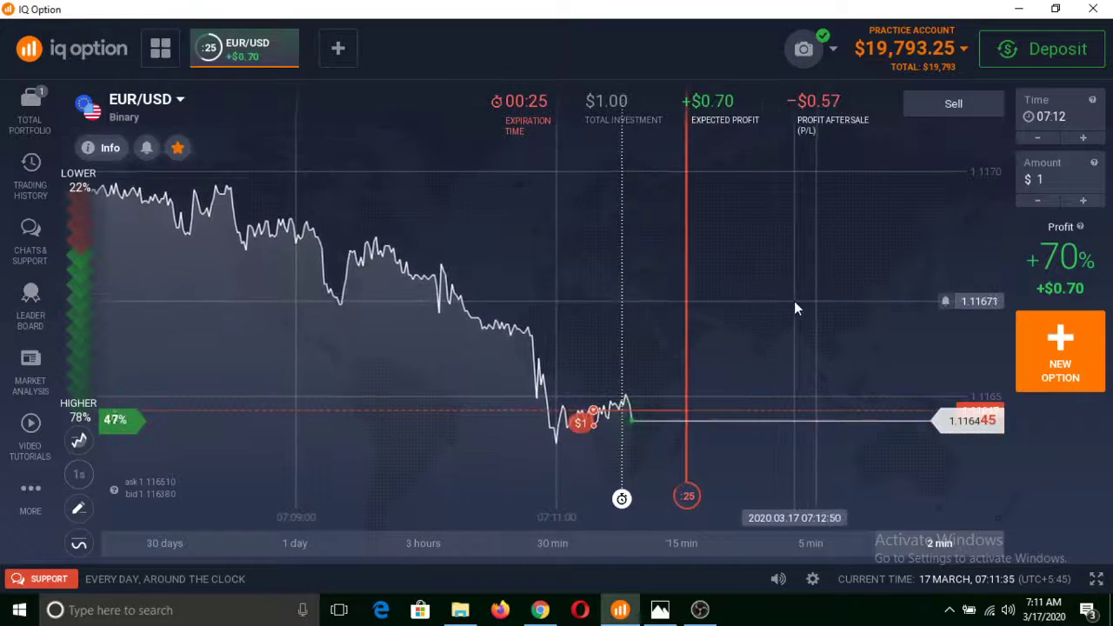
pyautogui.scroll(2, 787, 305)
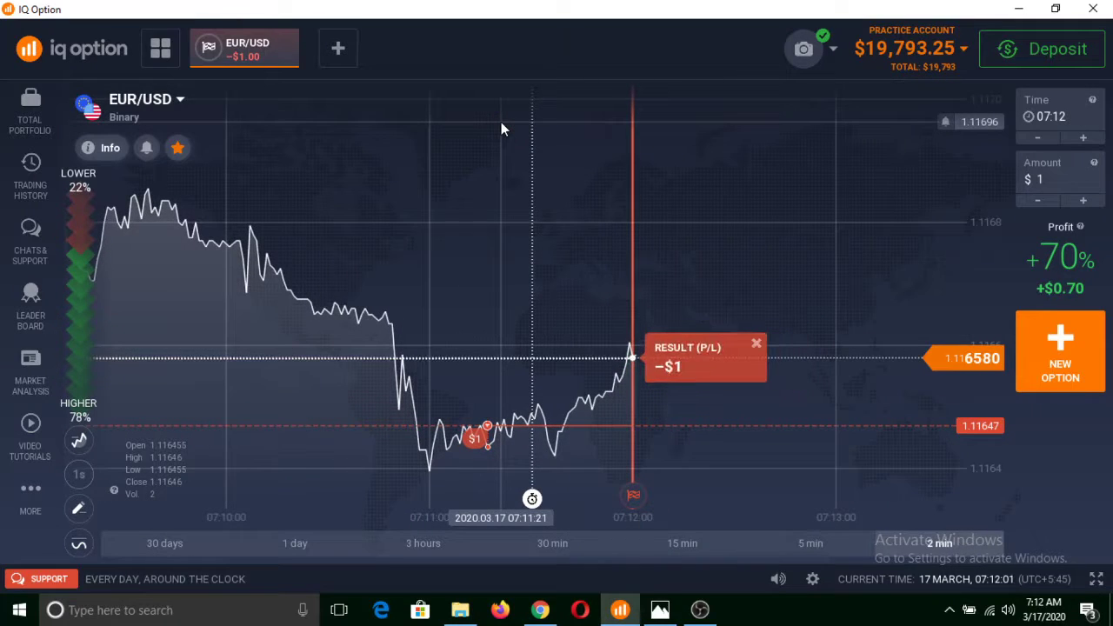
pyautogui.click(757, 346)
# Set the investment to $10, buy a Higher option on EUR/USD expiring at 07:13, and dismiss its result after expiry
pyautogui.click(1067, 185)
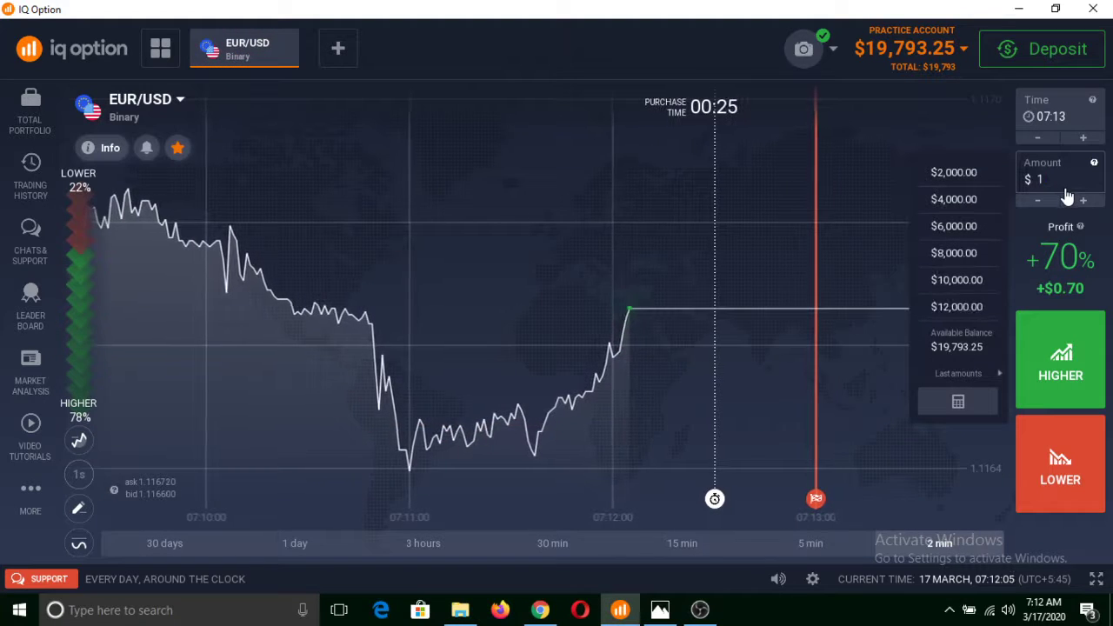
pyautogui.write('0')
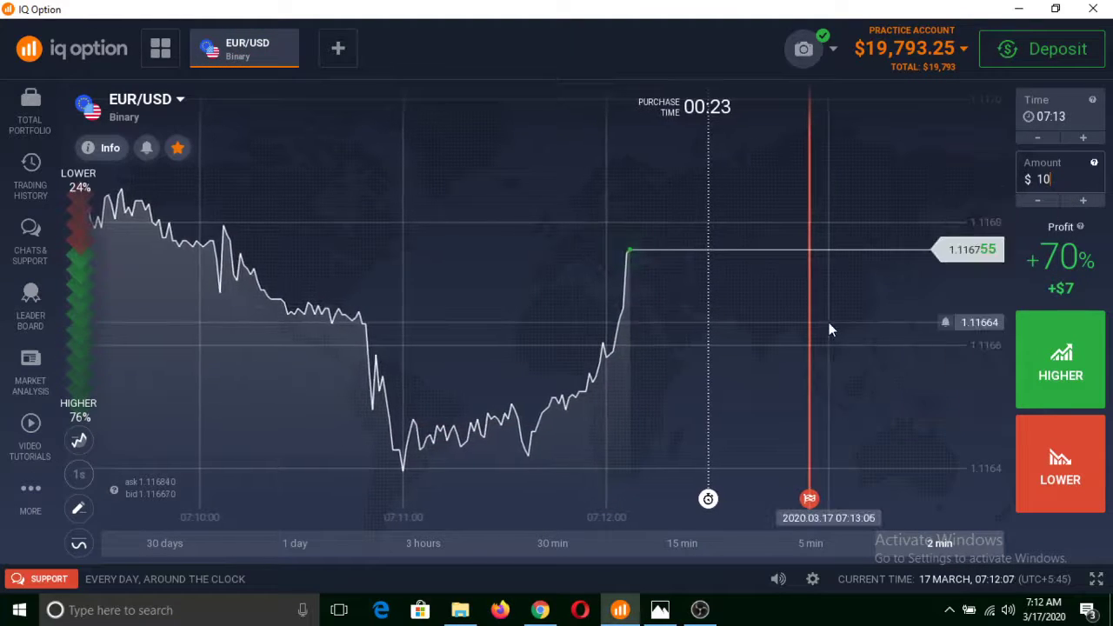
pyautogui.click(1098, 405)
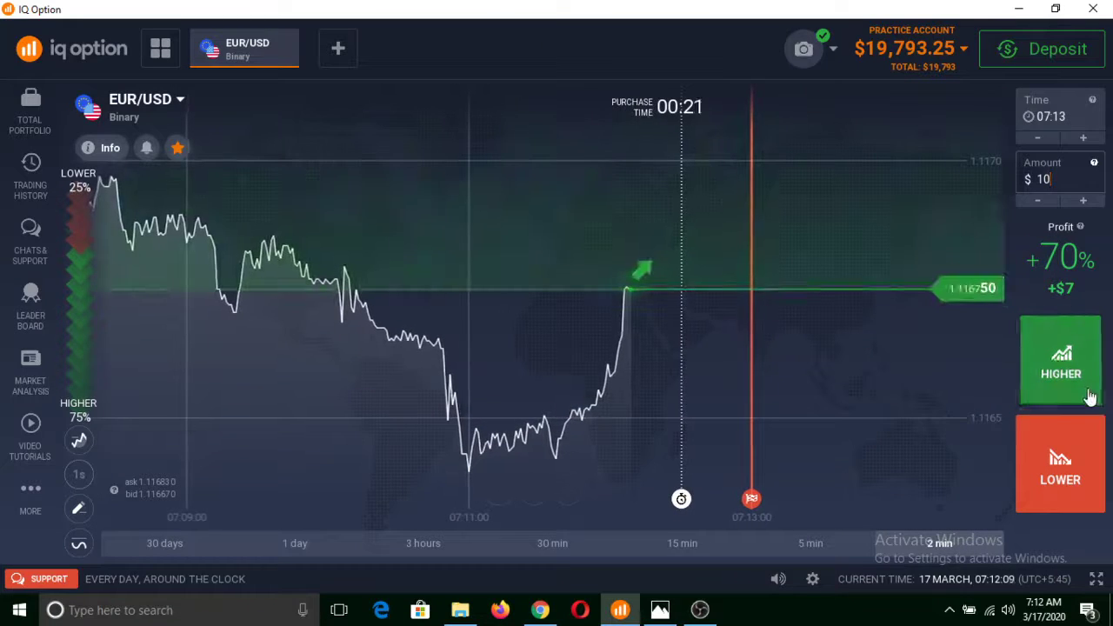
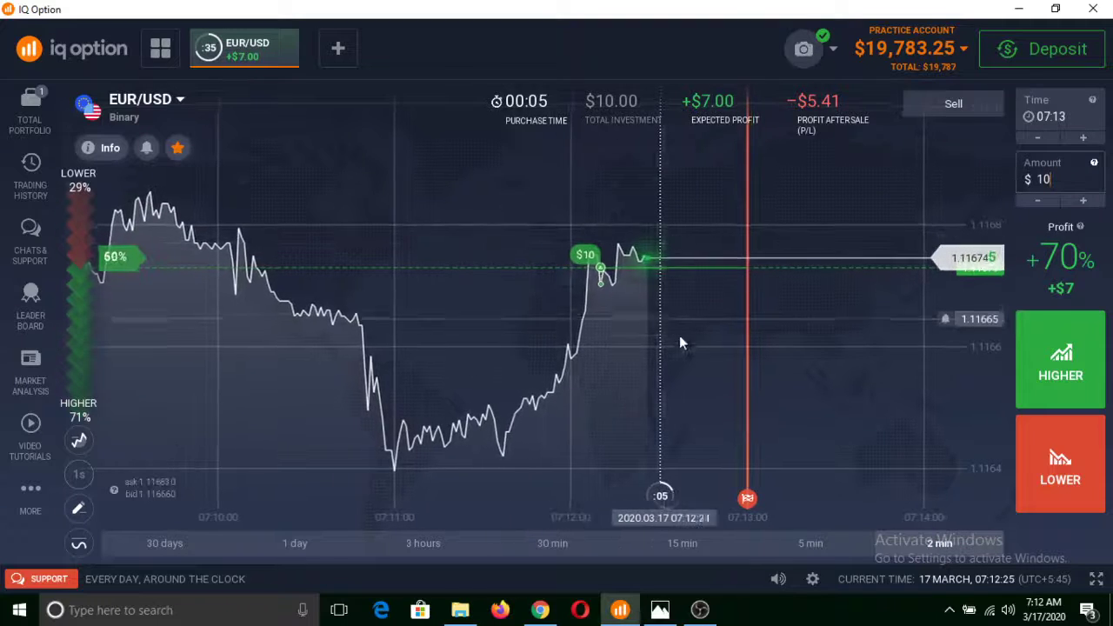
pyautogui.click(1054, 120)
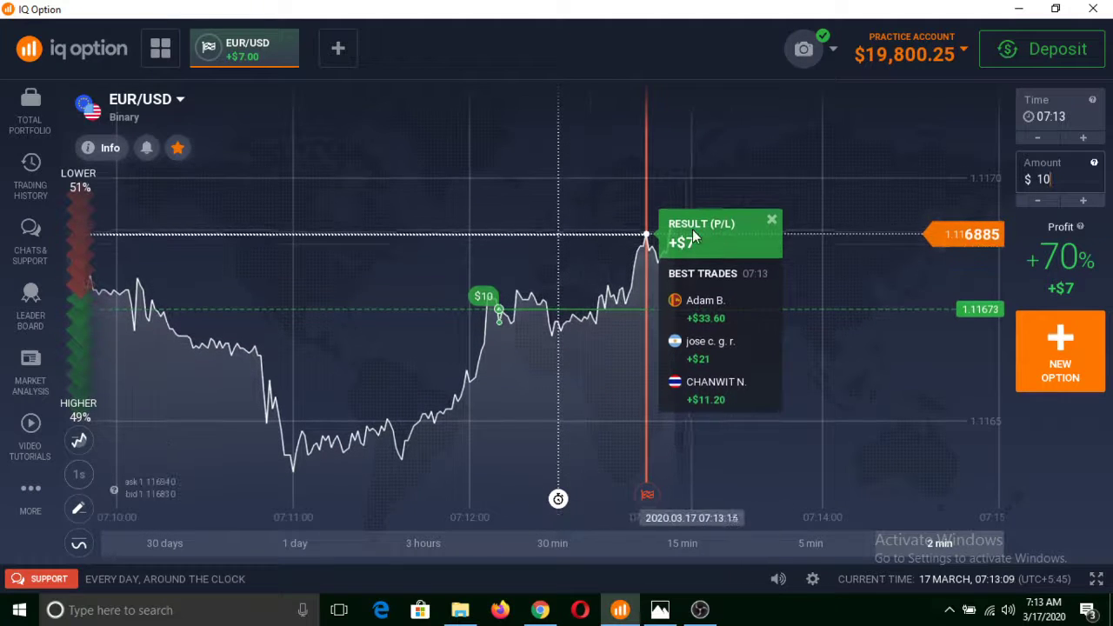
pyautogui.click(771, 220)
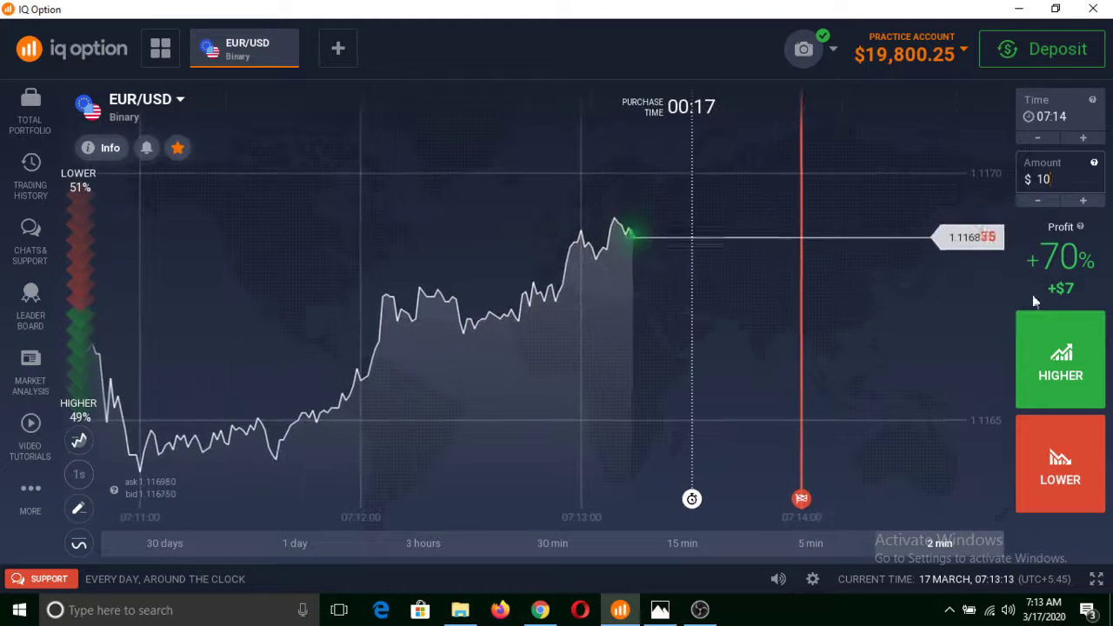
# Buy a $10 Lower option on EUR/USD expiring at 07:14 and dismiss its result once it expires
pyautogui.click(1052, 458)
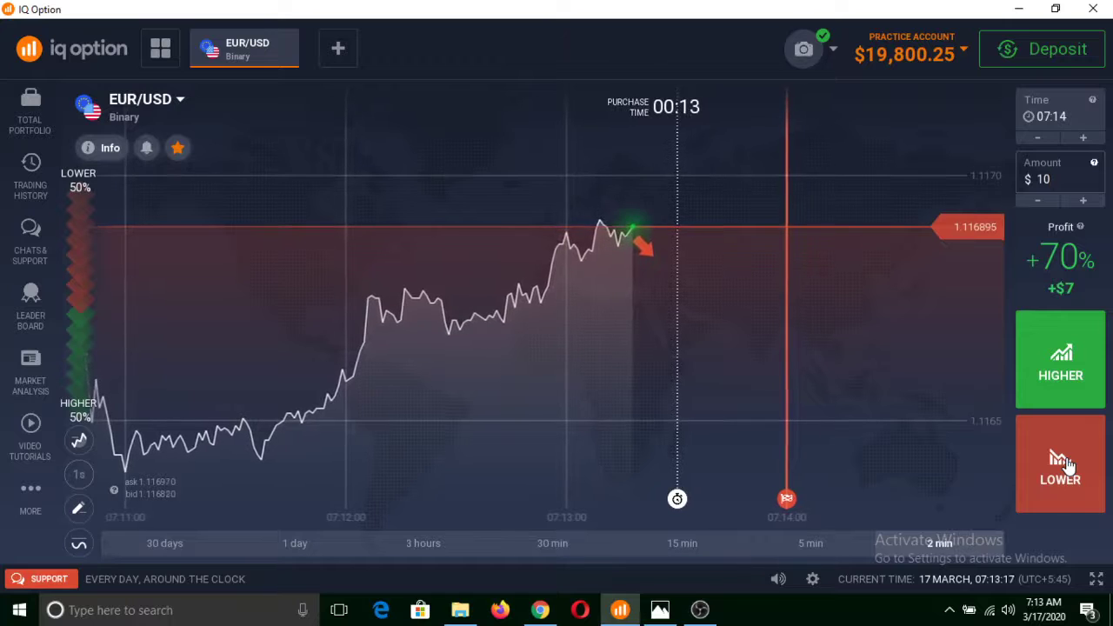
pyautogui.click(1062, 463)
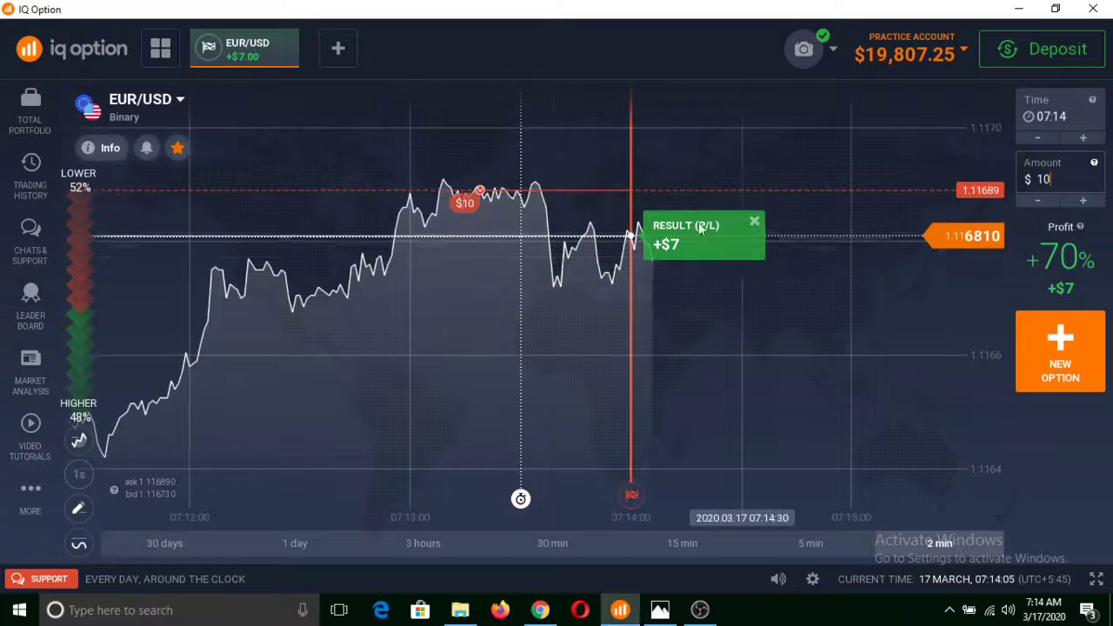
pyautogui.click(755, 222)
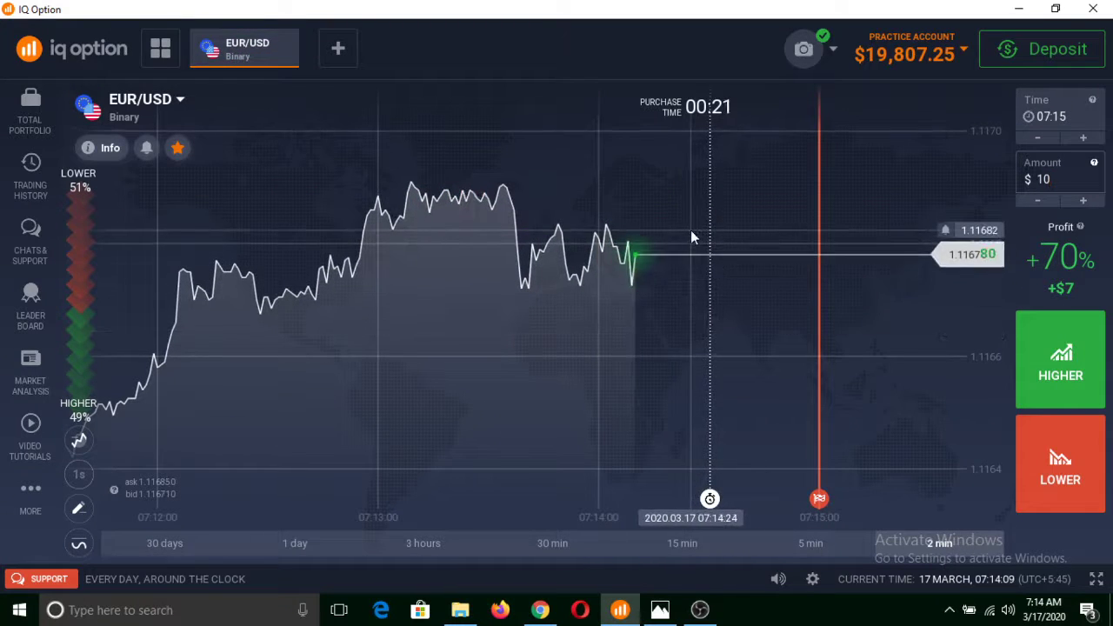